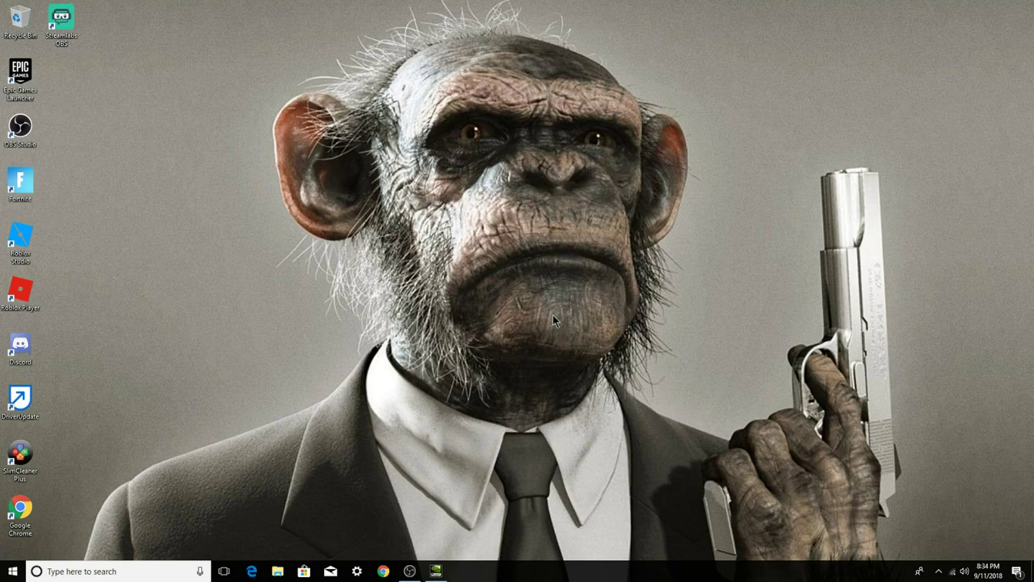
Search %appdata% in Windows Search to open the AppData Roaming folder.
left_click(118, 572)
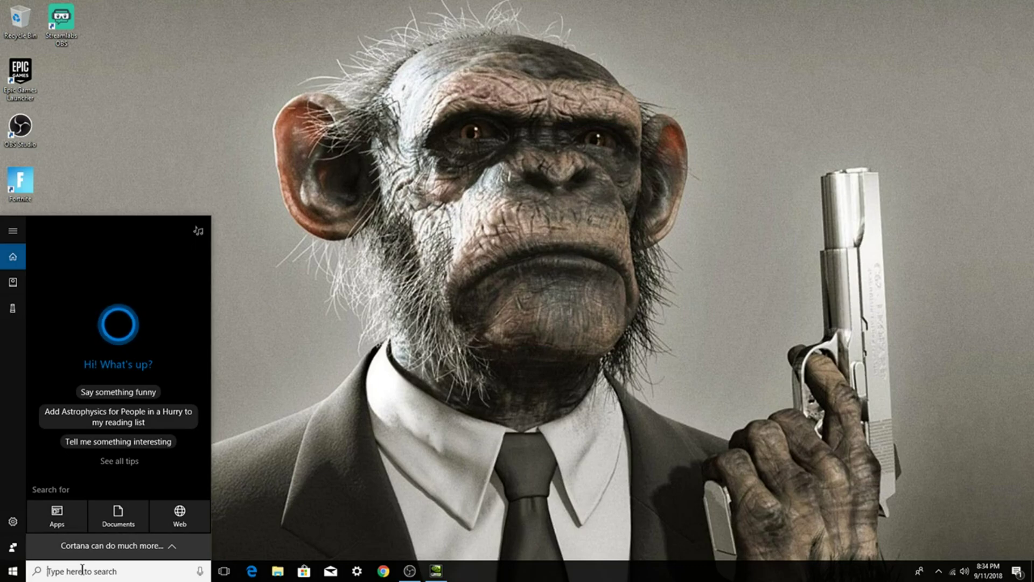
type("%a")
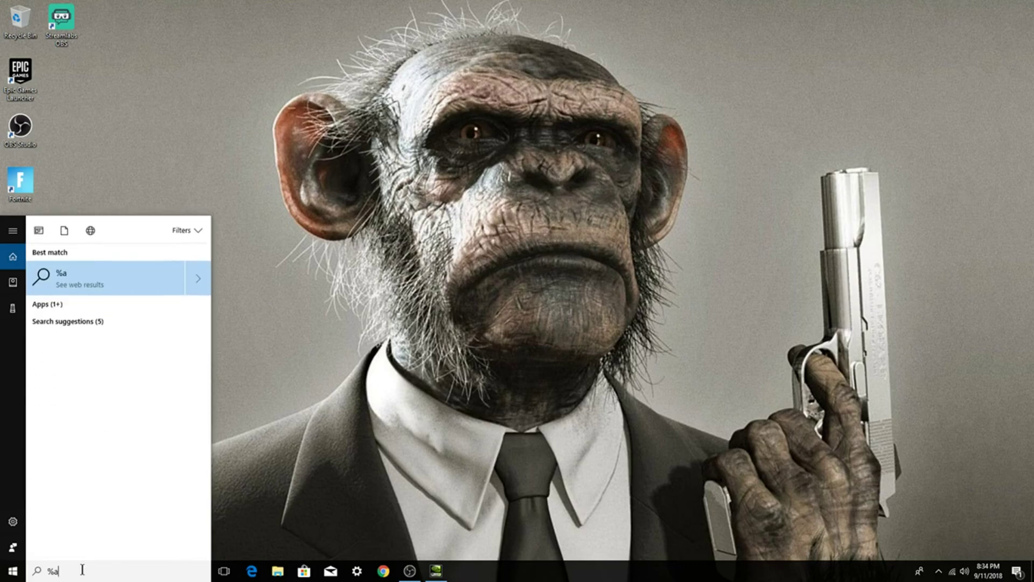
type("ppdata%")
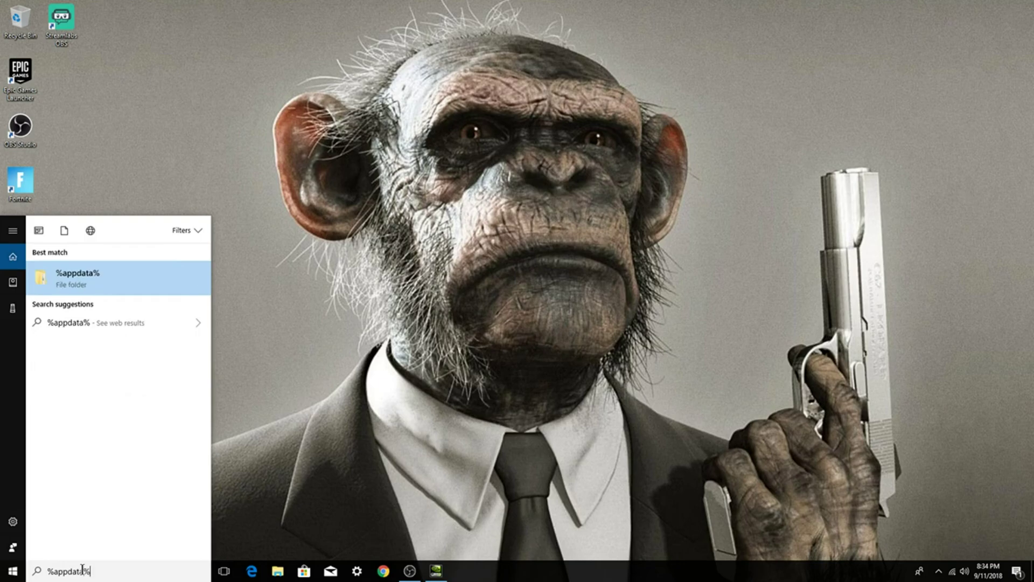
key("Return")
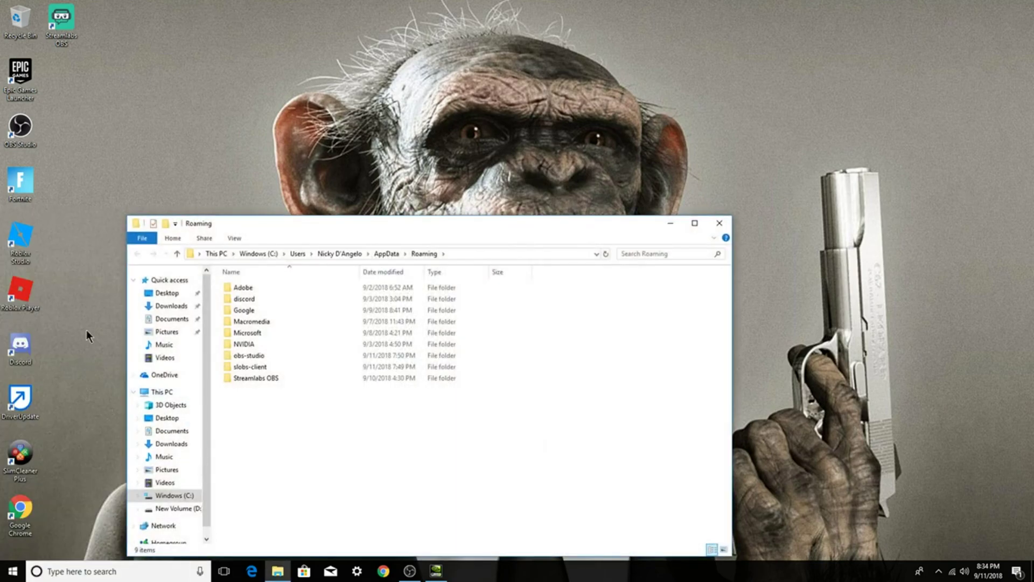
Maximize Explorer and go from AppData into Local\FortniteGame.
left_click(692, 221)
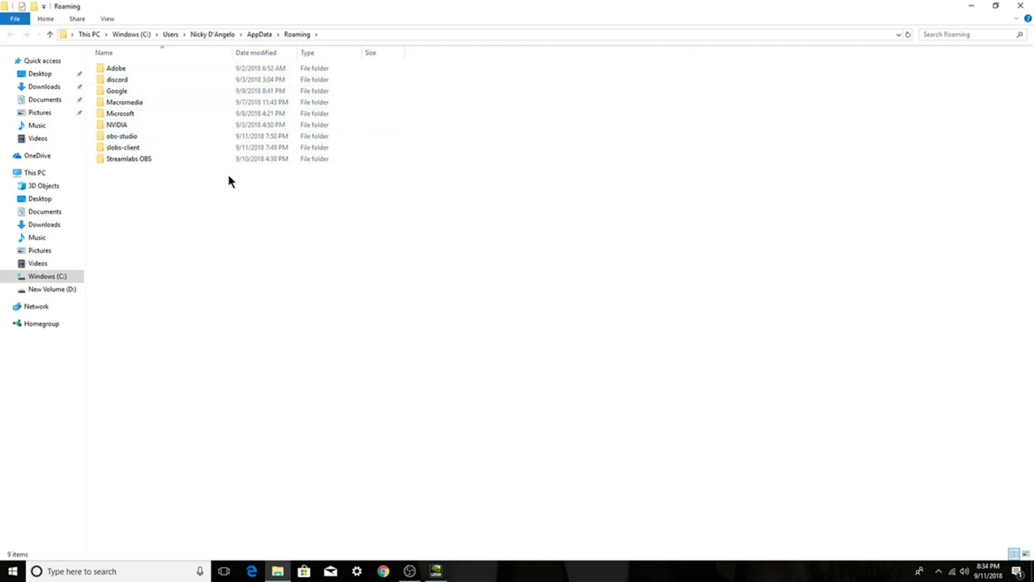
left_click(257, 34)
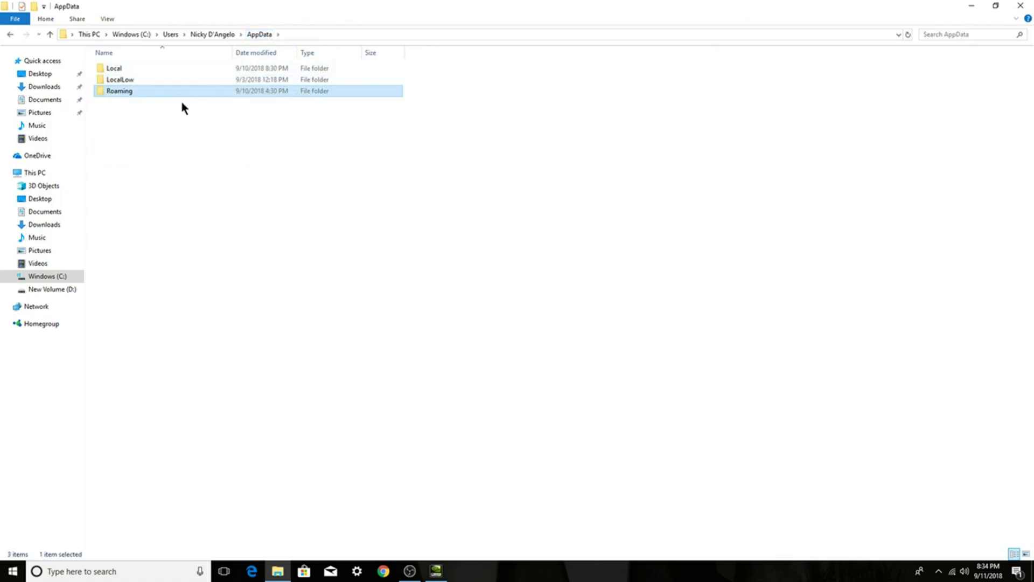
left_click(156, 114)
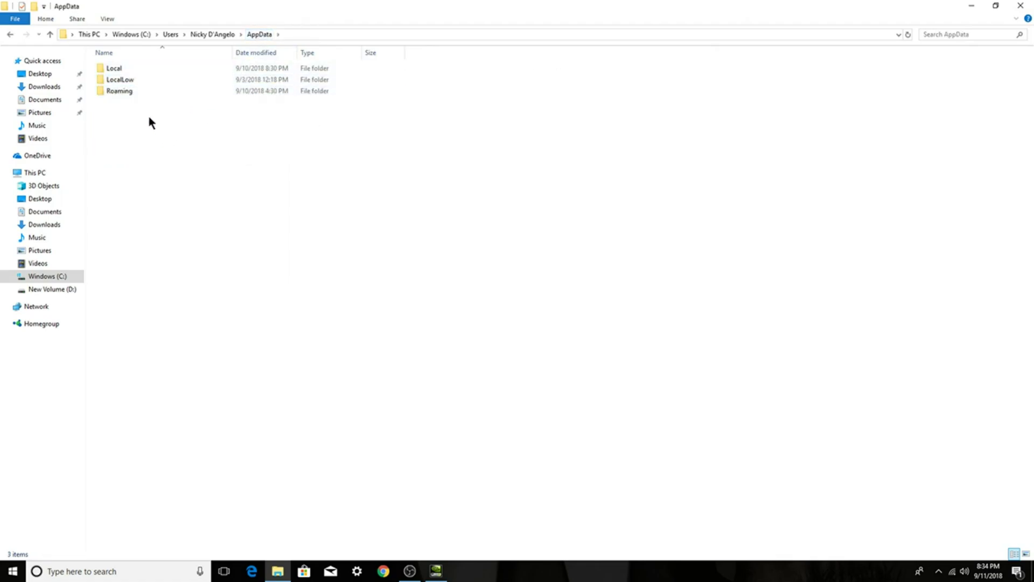
double_click(136, 68)
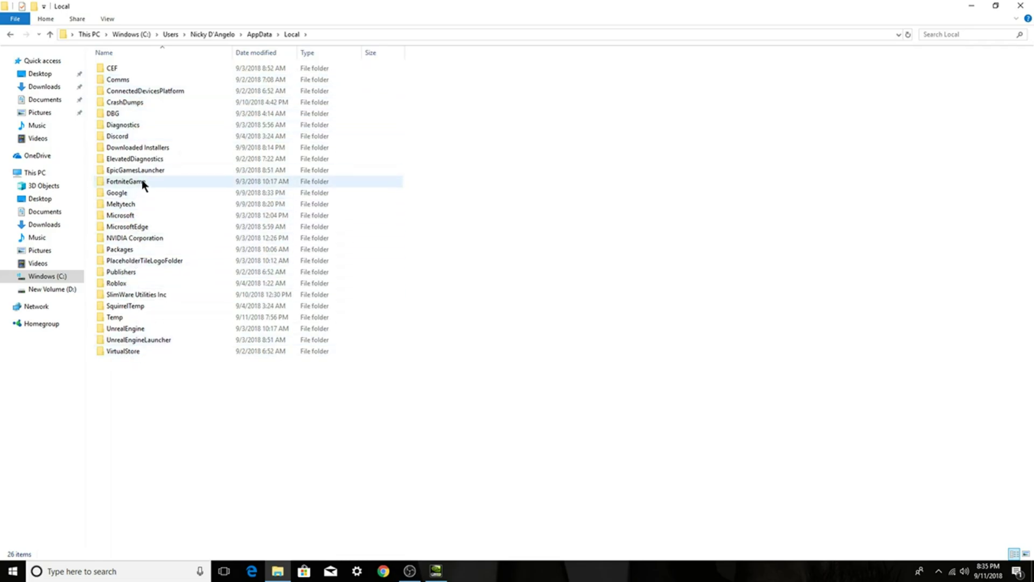
double_click(170, 181)
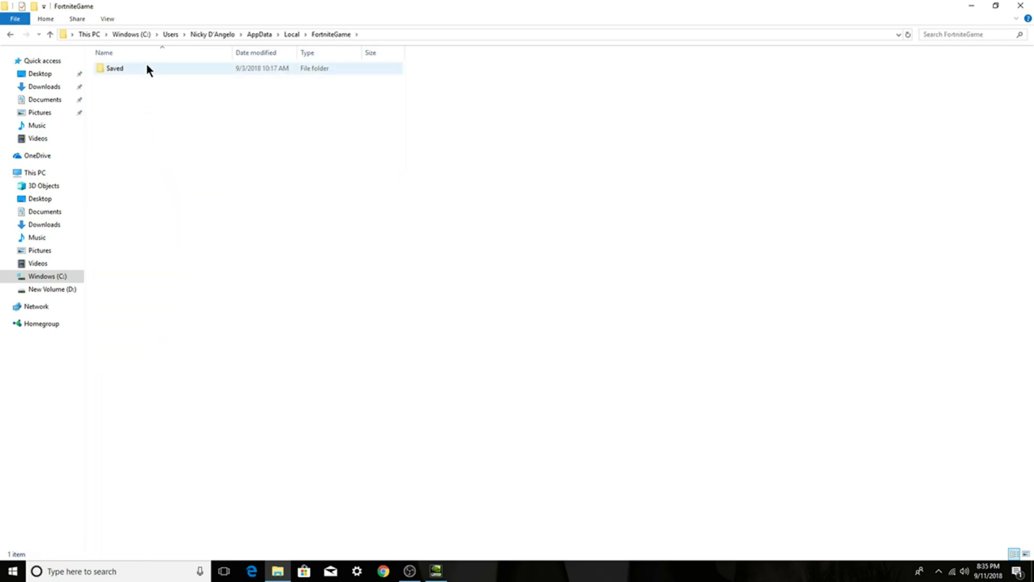
Open Saved\Config\WindowsClient and bring up the context menu for GameUserSettings.
double_click(146, 65)
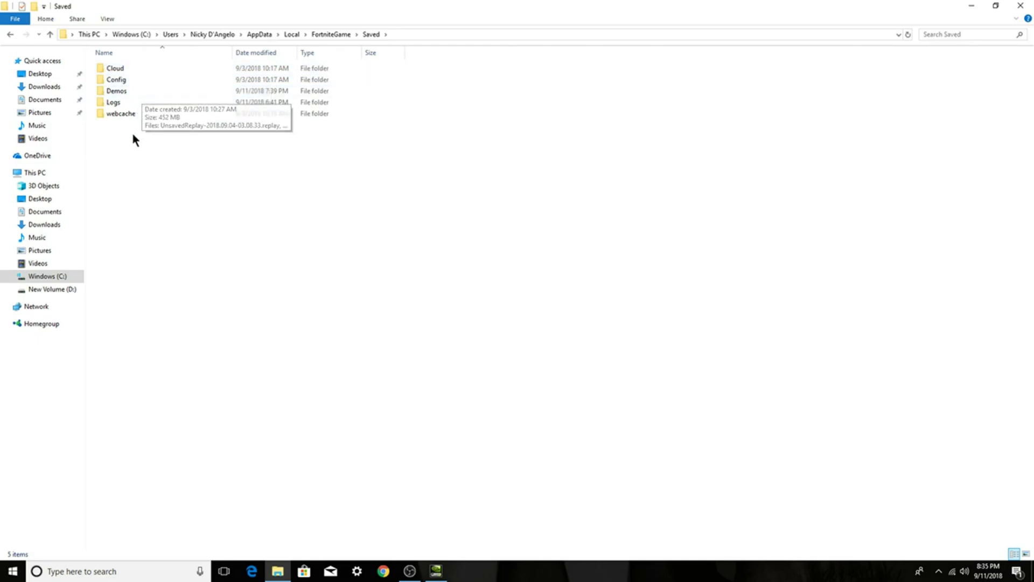
double_click(138, 82)
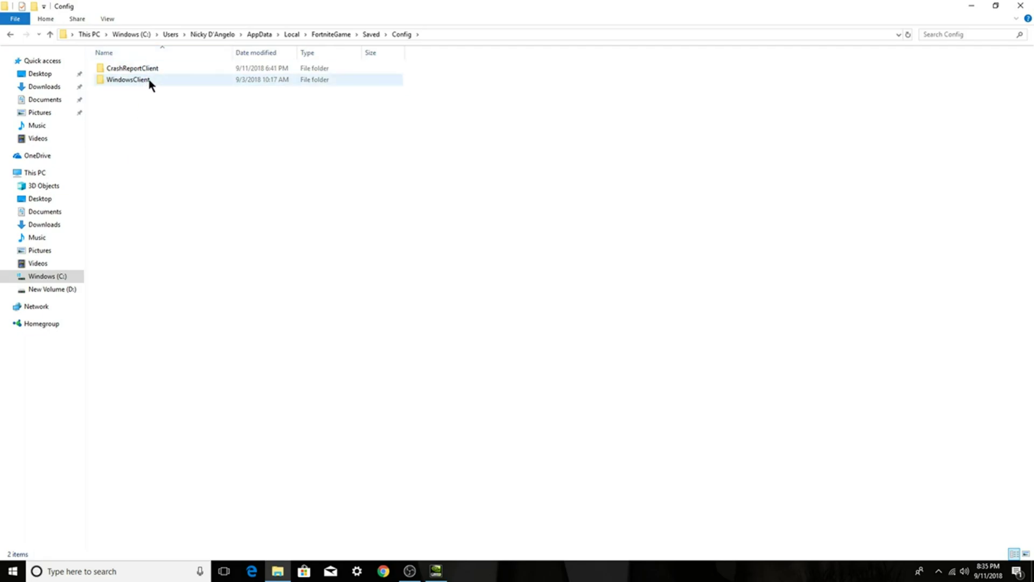
double_click(144, 79)
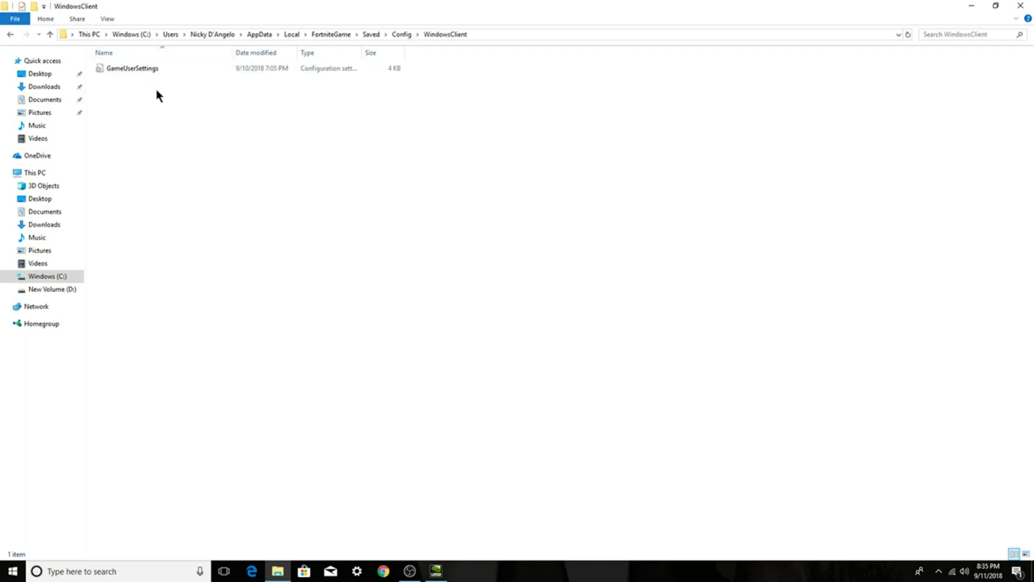
left_click(144, 69)
right_click(143, 69)
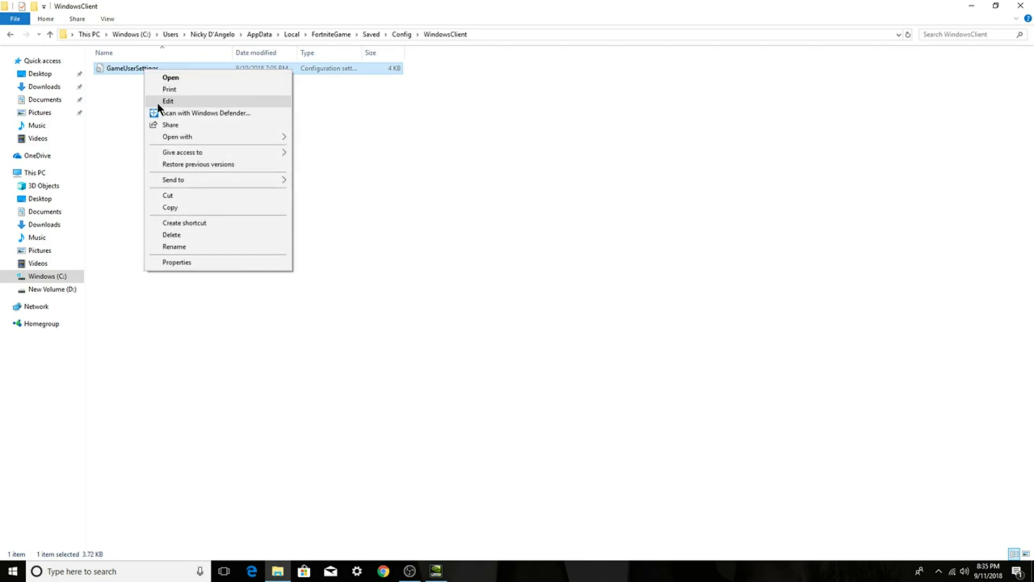
Open GameUserSettings in Notepad and scroll down to the resolution entries.
left_click(158, 102)
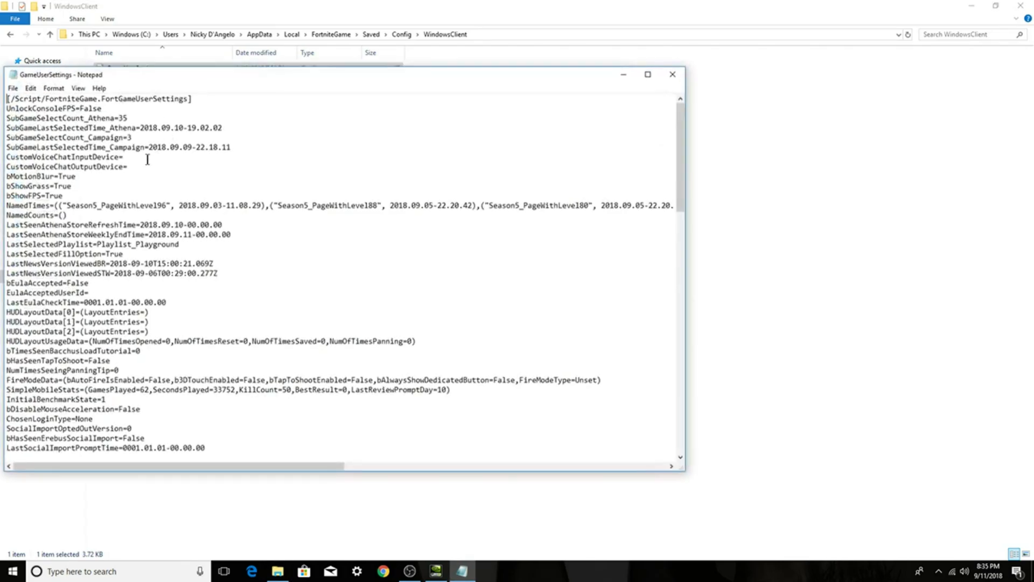
scroll(113, 267, "down", 10)
scroll(133, 277, "up", 10)
scroll(94, 383, "down", 4)
scroll(125, 302, "down", 2)
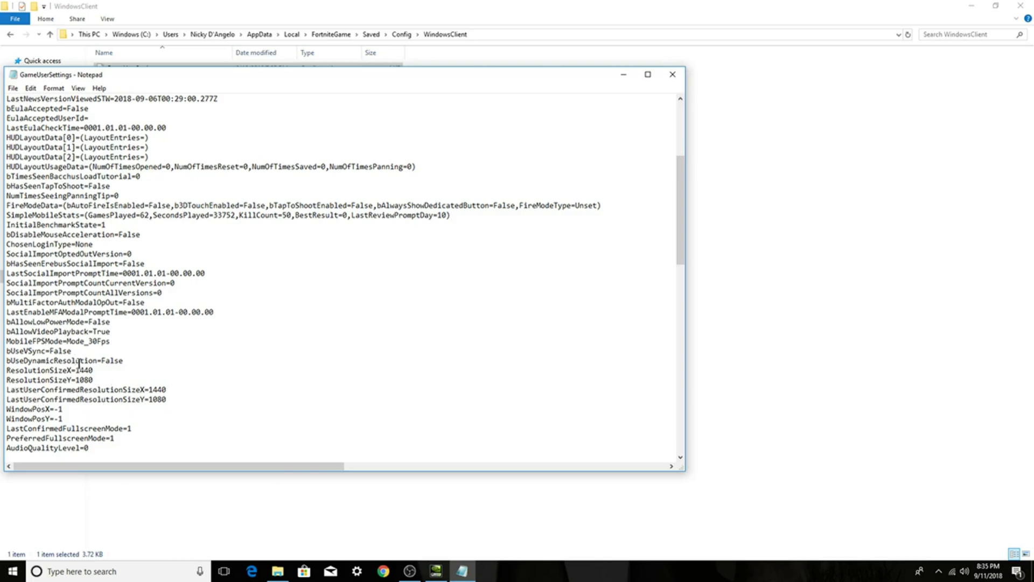
Change the ResolutionSizeX and LastUserConfirmedResolutionSizeX values toward 1440 width.
left_click(96, 369)
key("BackSpace")
key("BackSpace")
type("98")
left_click(169, 390)
key("BackSpace")
key("BackSpace")
key("BackSpace")
type("980")
left_click(104, 361)
type("44")
Try Save As over GameUserSettings.ini, then decline replacing and cancel.
left_click(14, 88)
left_click(42, 136)
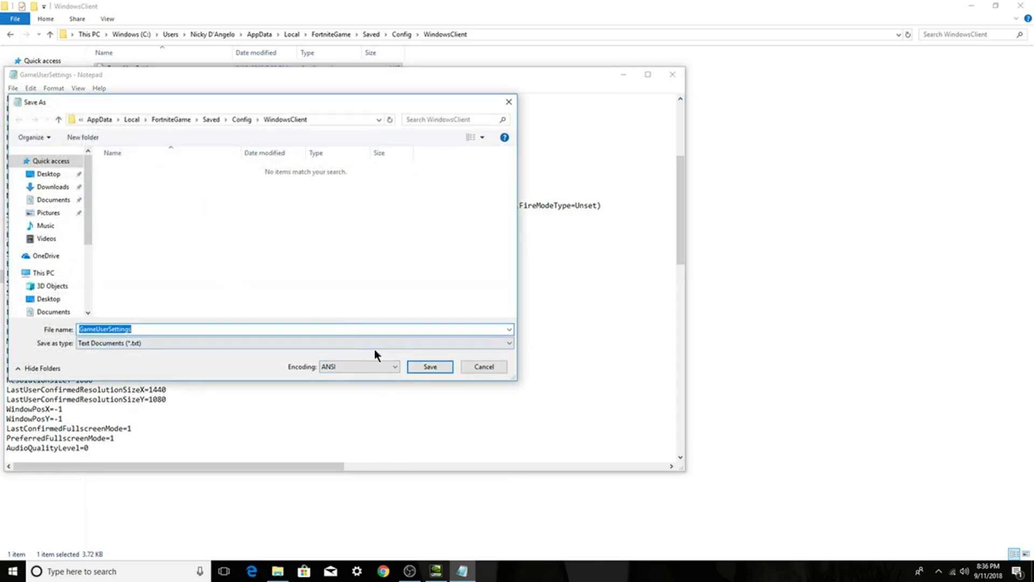
left_click(429, 368)
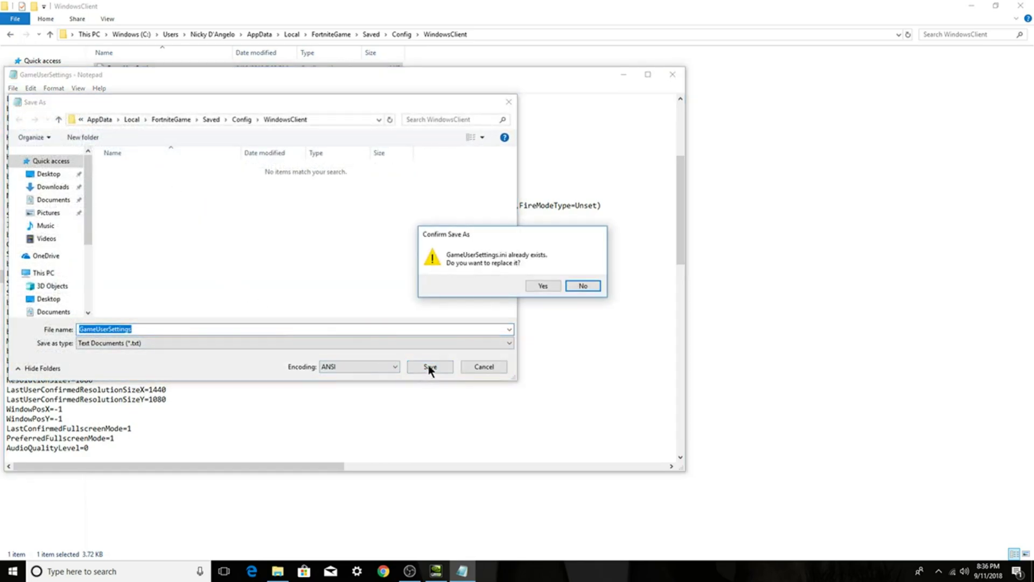
left_click(583, 286)
left_click(510, 103)
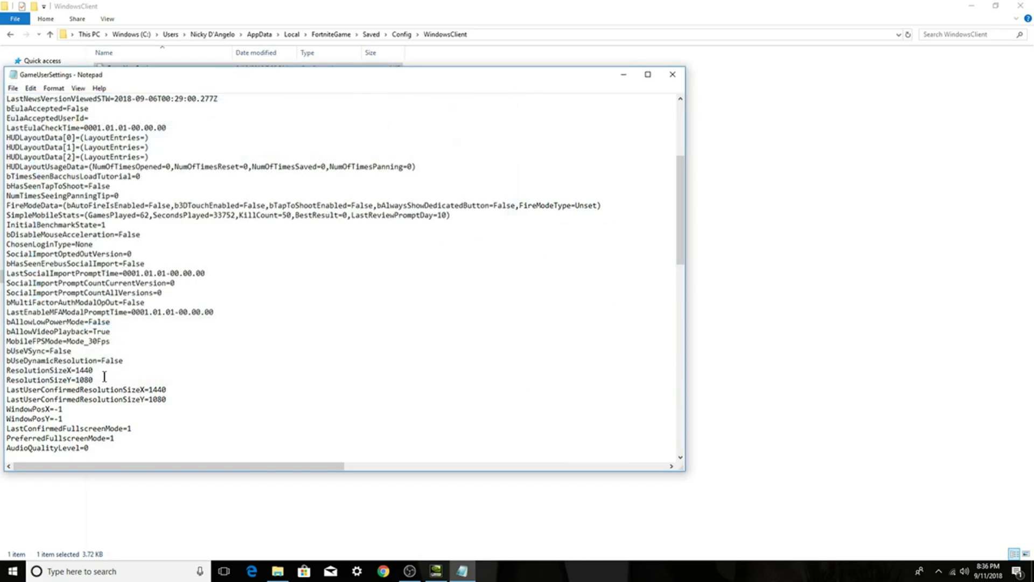
Retry overwriting GameUserSettings.ini, accept the read-only error, and close Notepad without saving.
left_click(15, 89)
left_click(38, 129)
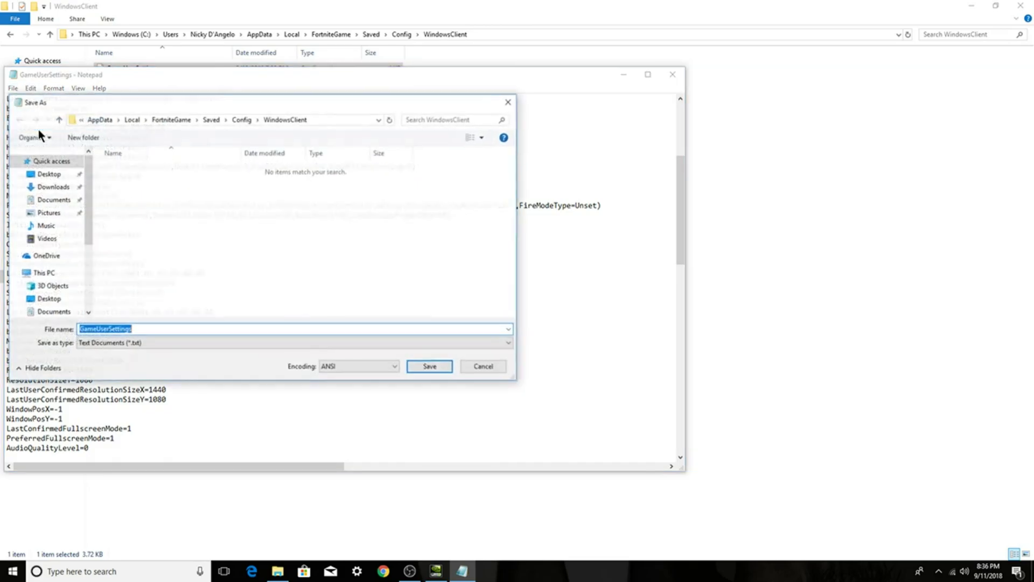
left_click(429, 368)
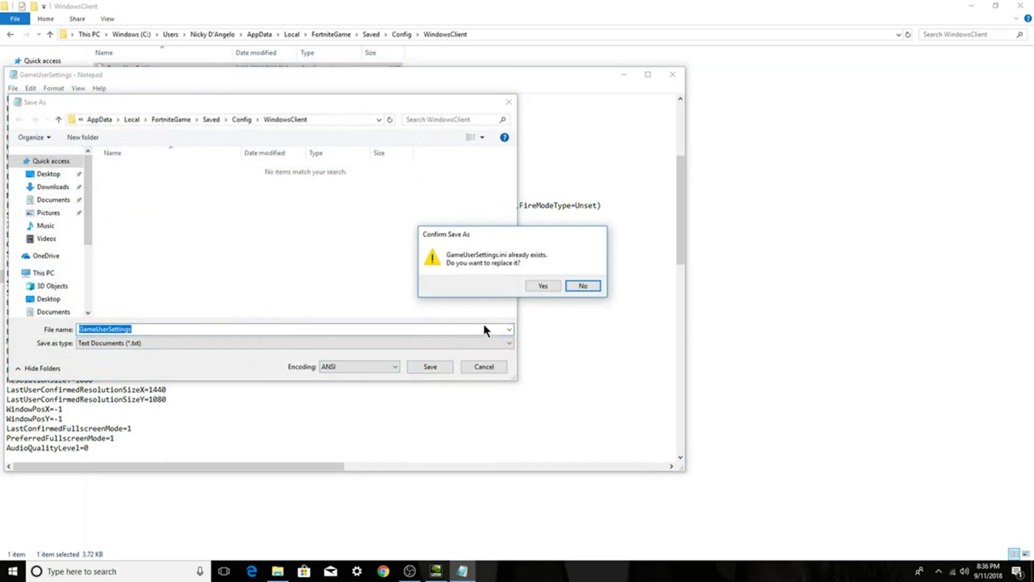
left_click(541, 287)
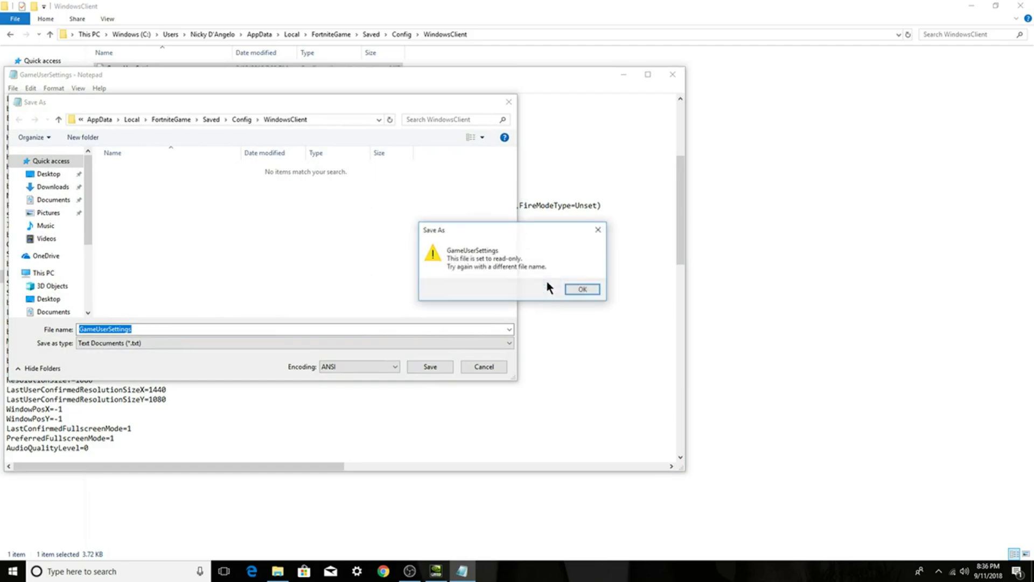
left_click(590, 288)
left_click(492, 365)
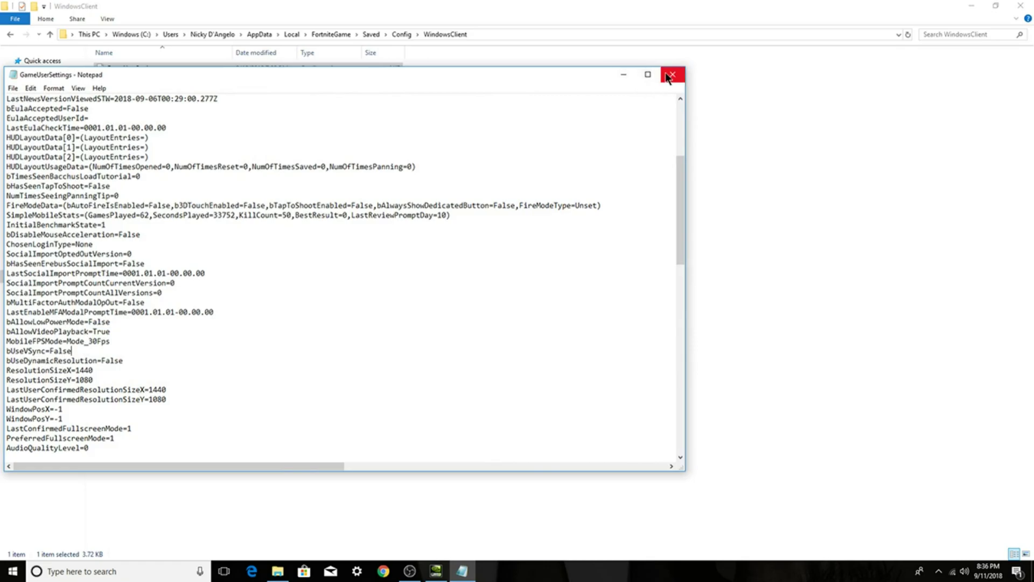
left_click(668, 76)
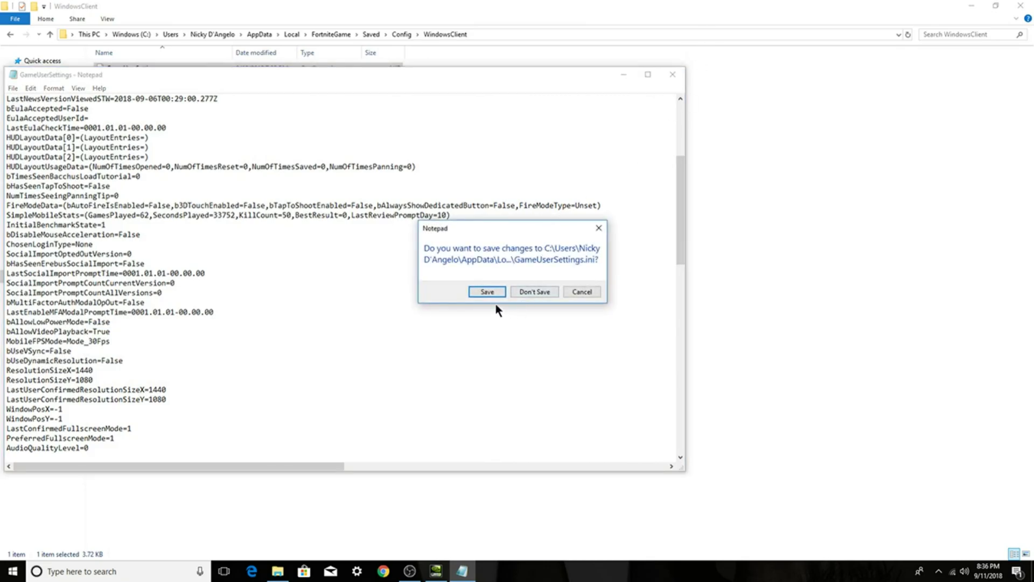
left_click(537, 290)
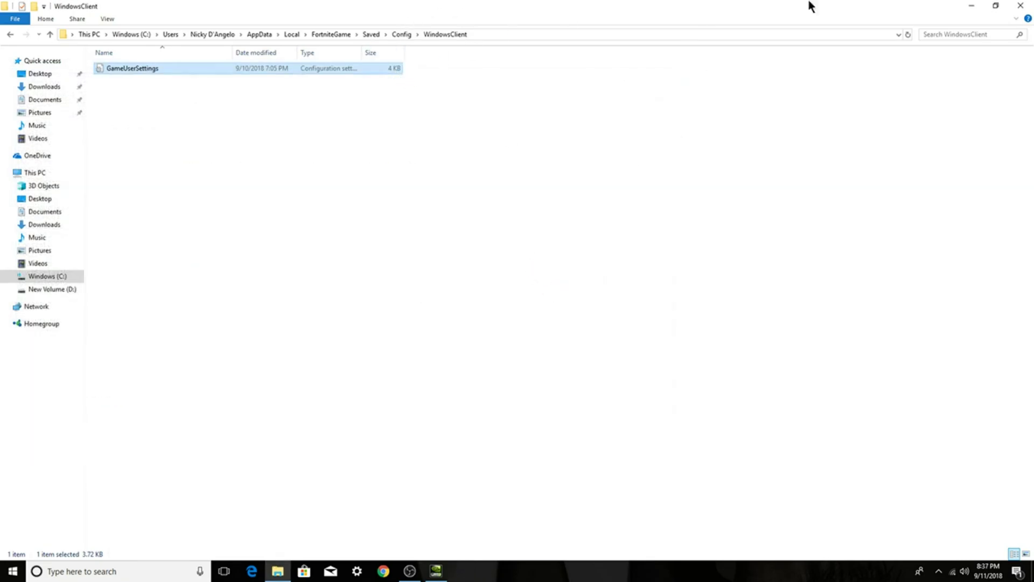
Close File Explorer and right-click the desktop to reach NVIDIA Control Panel.
left_click(1020, 6)
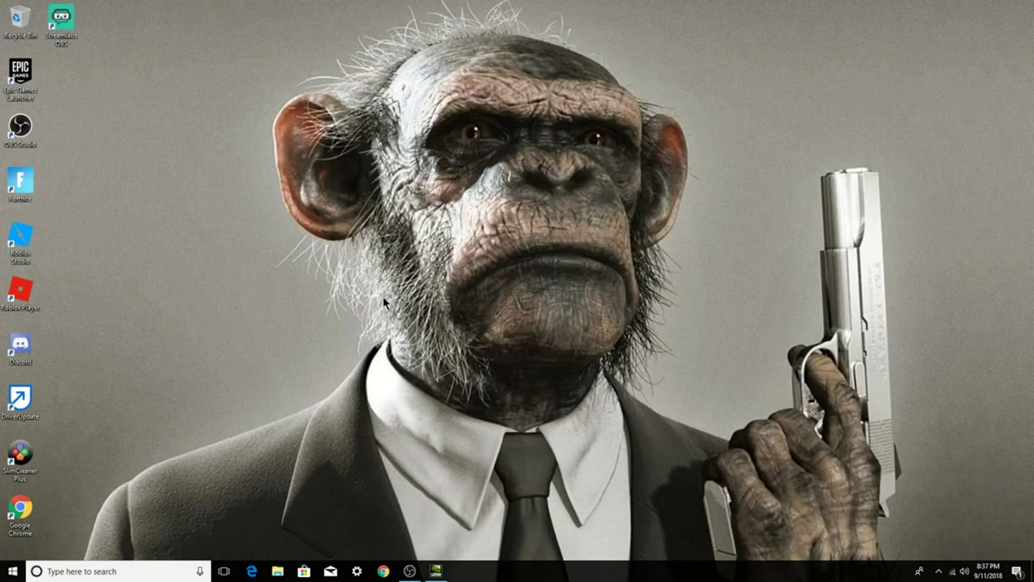
right_click(538, 341)
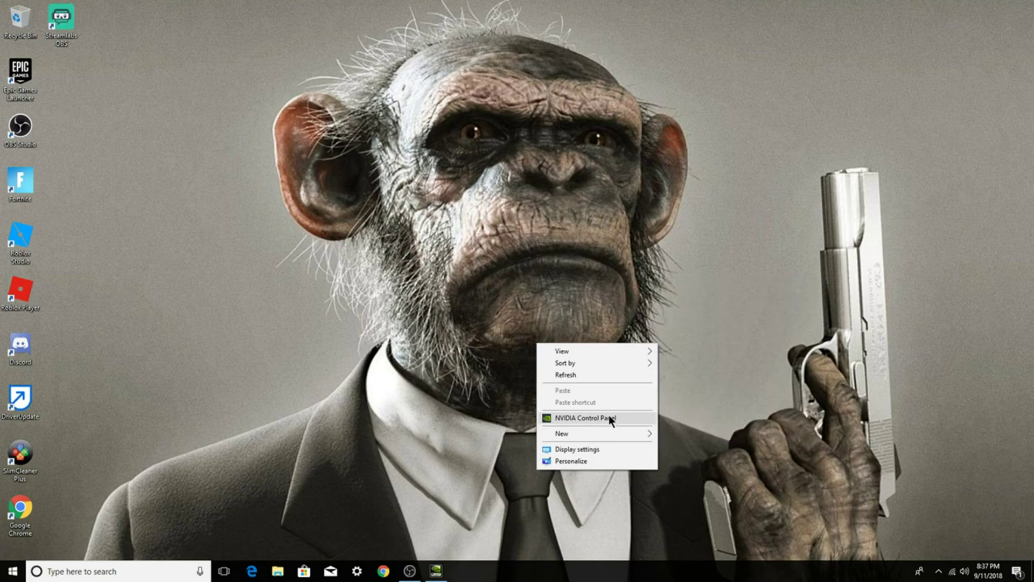
Open NVIDIA Control Panel and go to the Change Resolution page.
left_click(625, 417)
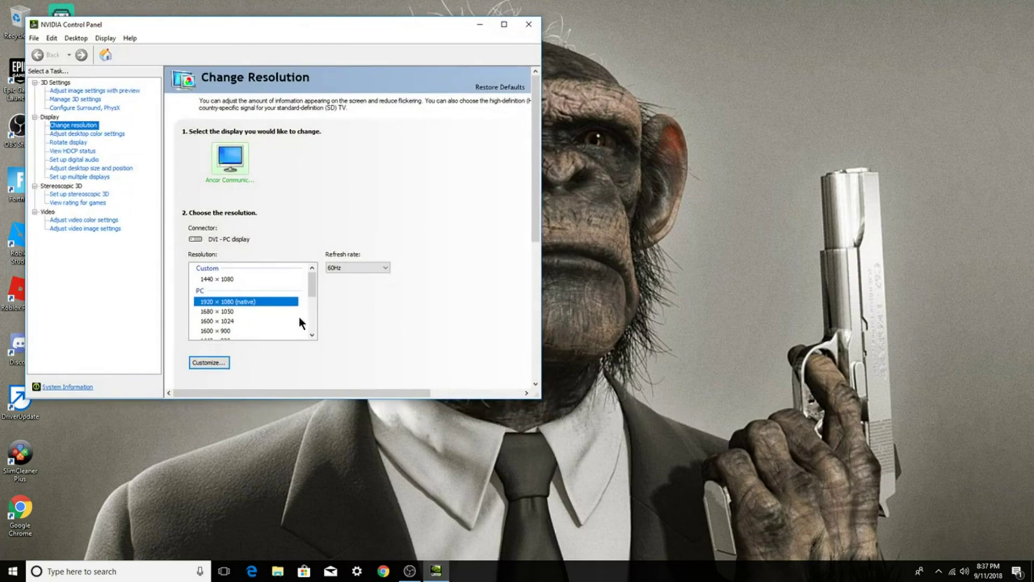
scroll(214, 279, "down", 2)
scroll(220, 293, "up", 2)
left_click(87, 92)
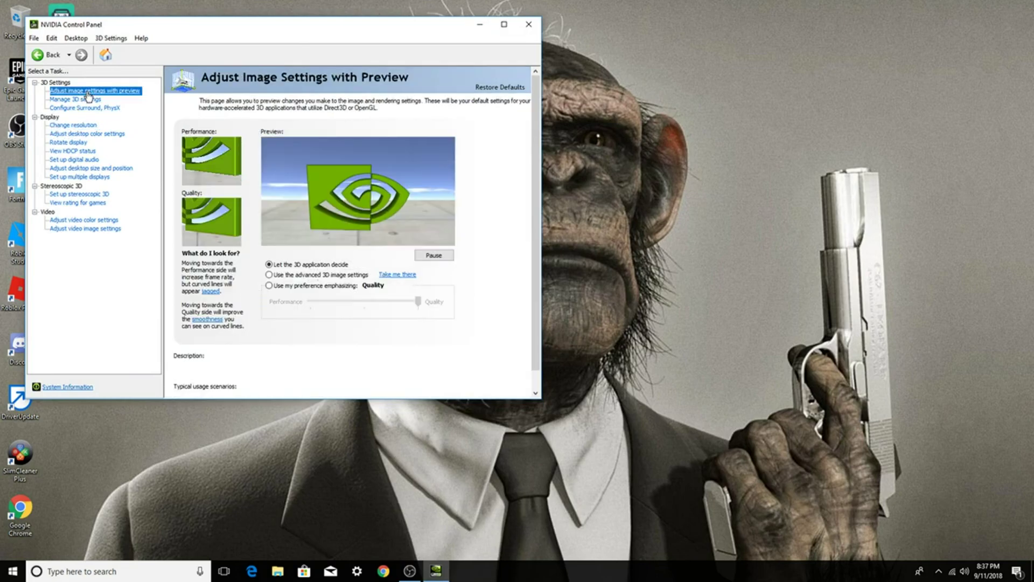
left_click(81, 126)
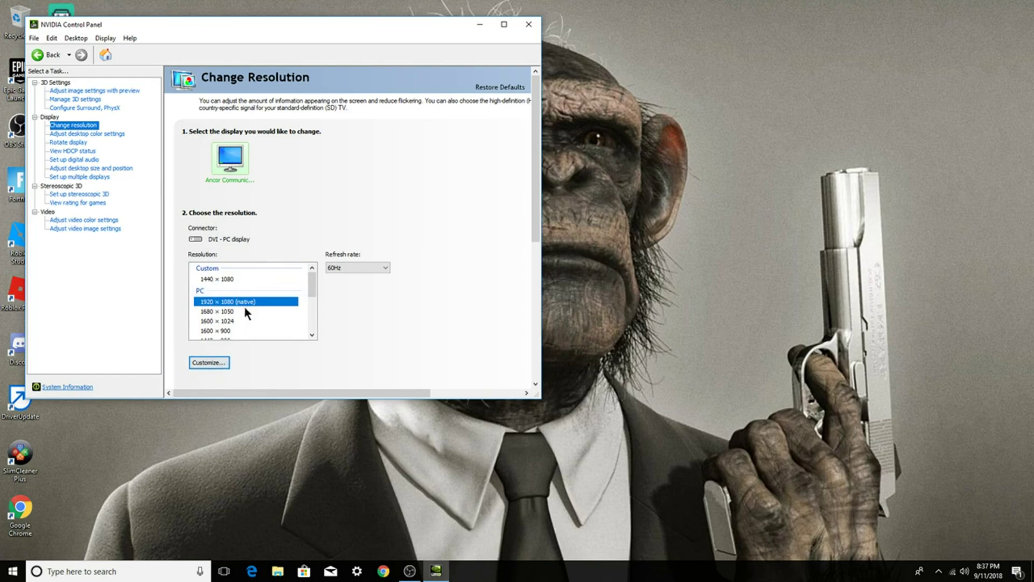
left_click(214, 358)
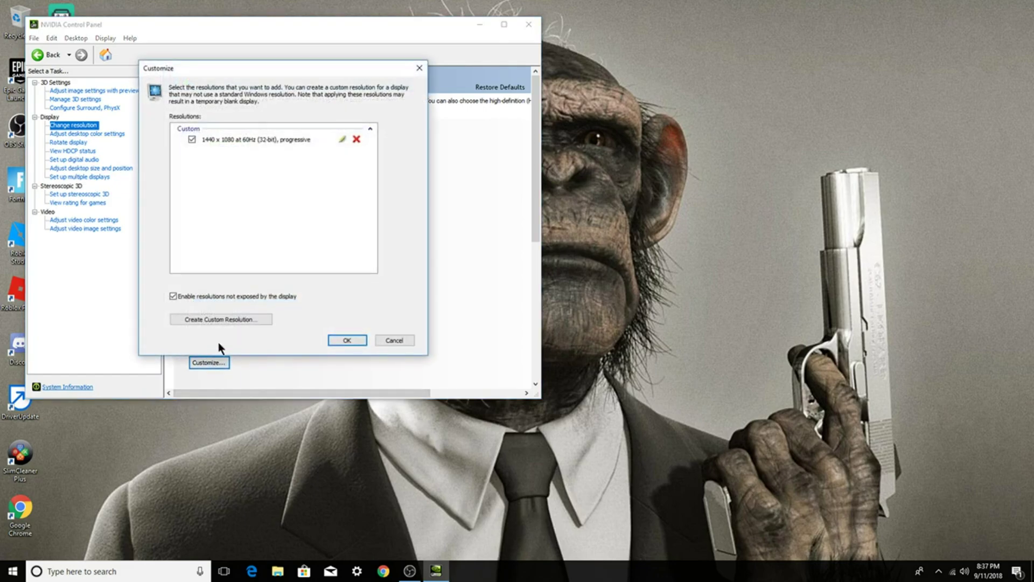
left_click(242, 318)
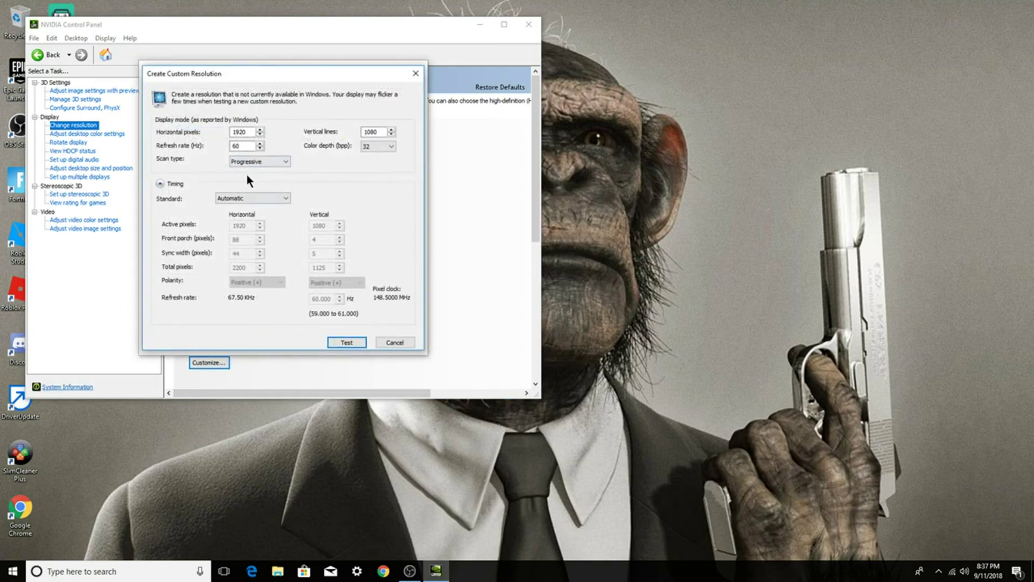
left_click(250, 195)
left_click(257, 248)
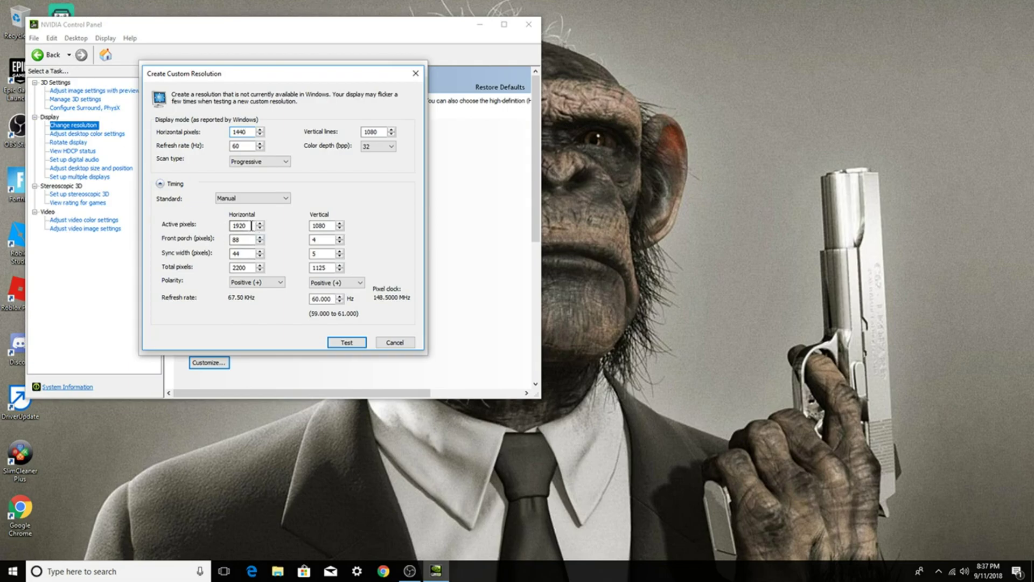
type("1440")
left_click(358, 338)
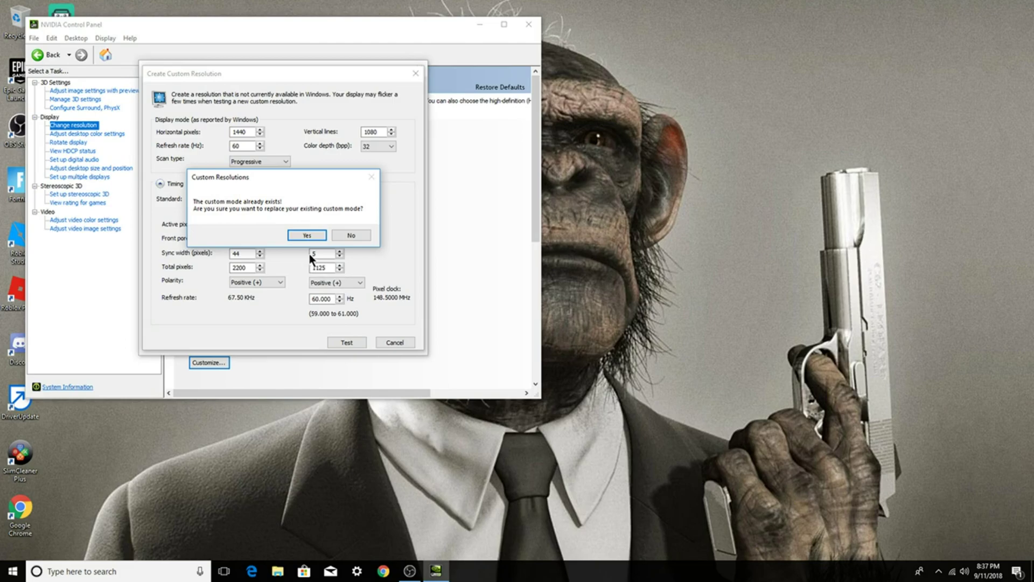
left_click(352, 239)
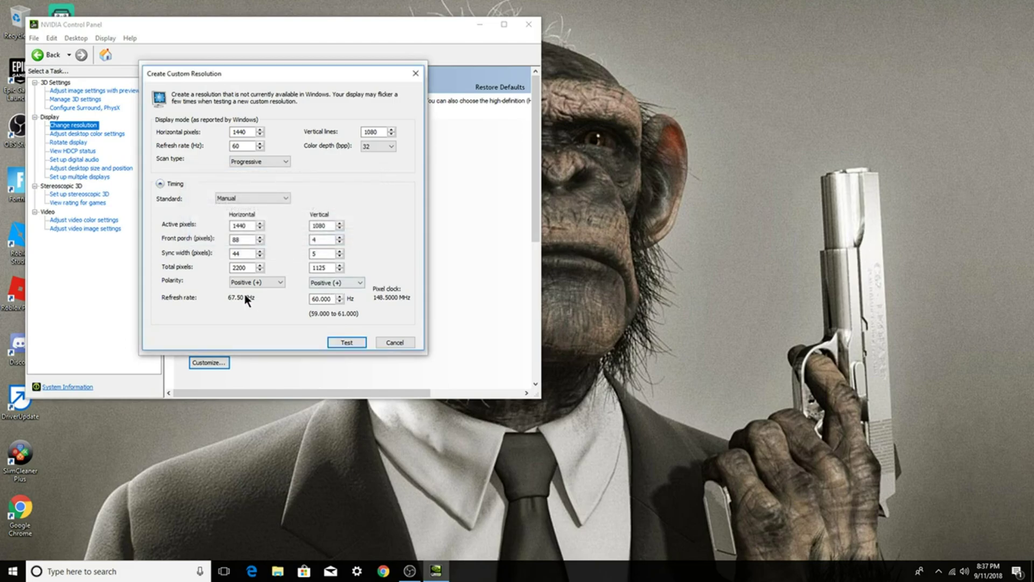
left_click(396, 342)
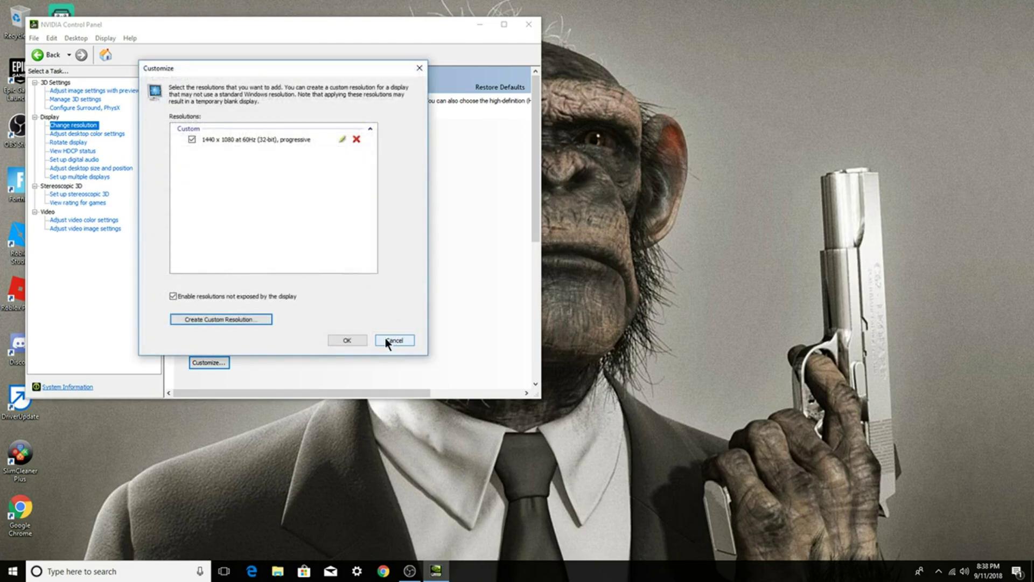
Close Customize, apply and keep Custom 1440 × 1080, then minimize the panel.
left_click(338, 340)
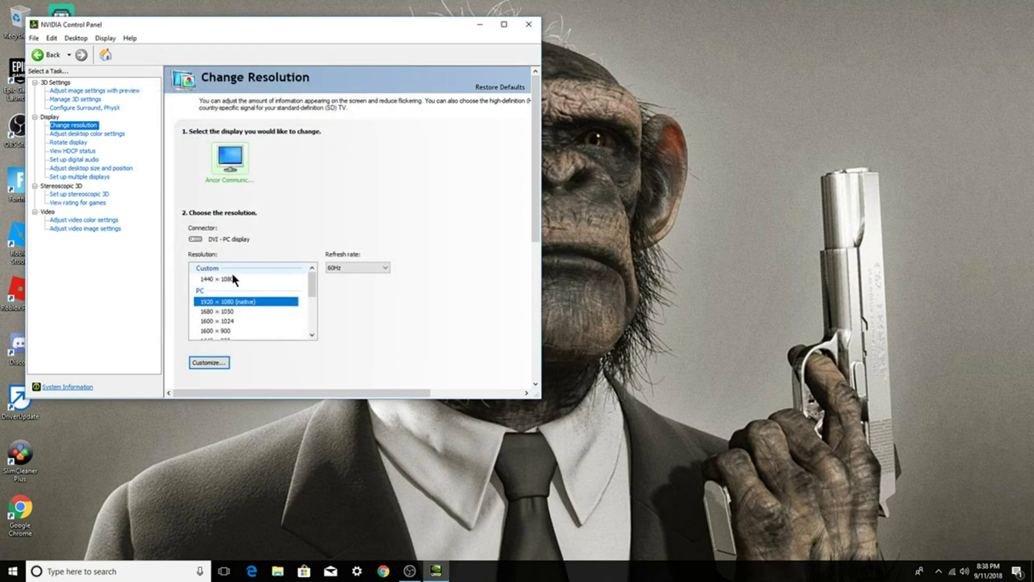
left_click(282, 279)
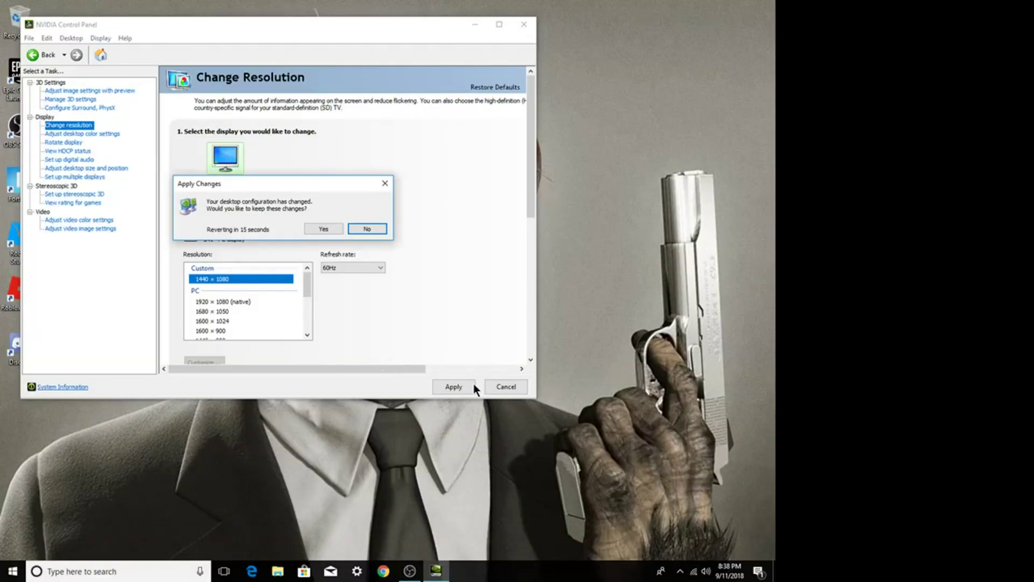
left_click(323, 228)
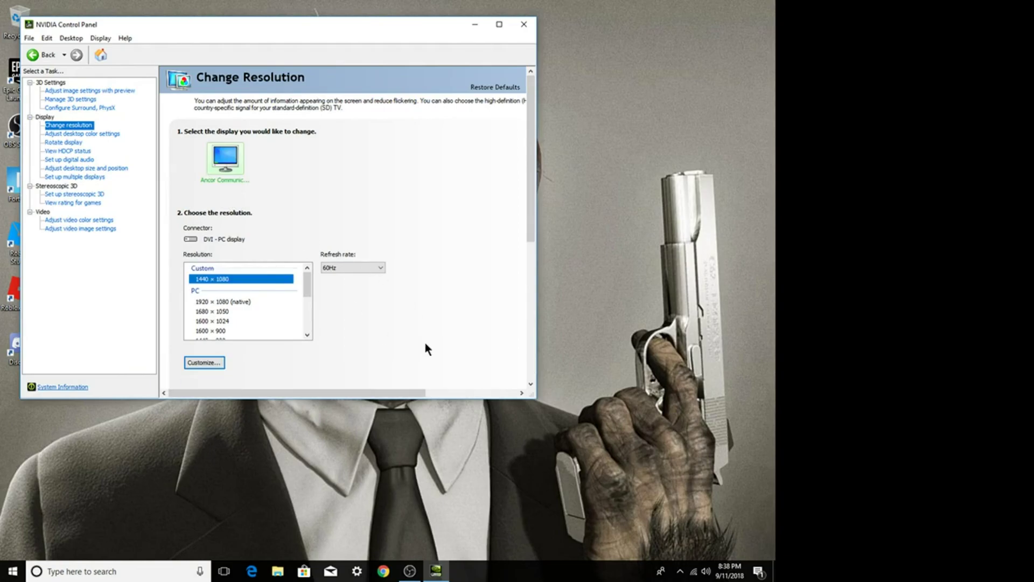
left_click(476, 26)
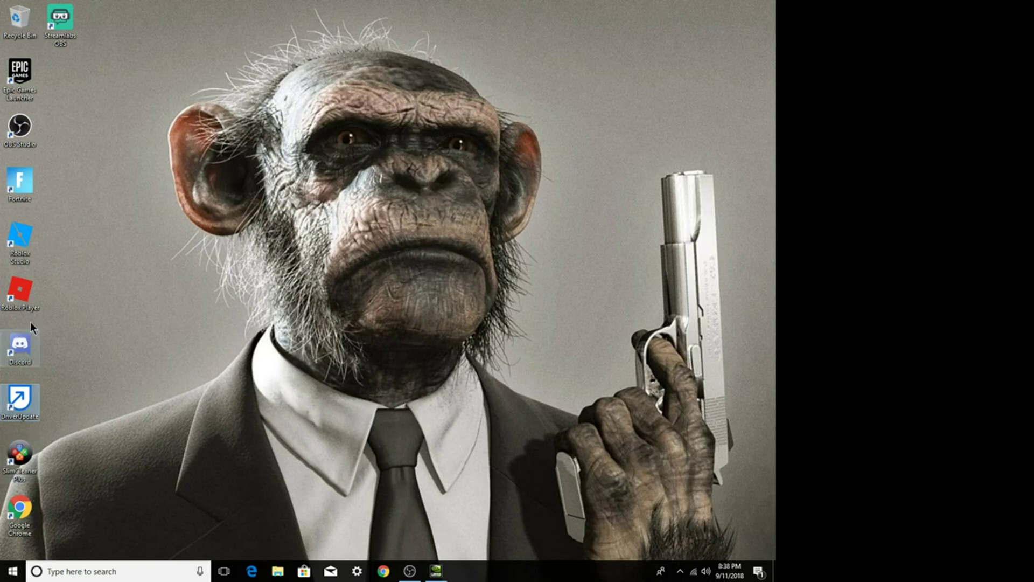
Open Epic Games Launcher from its desktop shortcut and launch Fortnite.
left_click(19, 91)
double_click(19, 91)
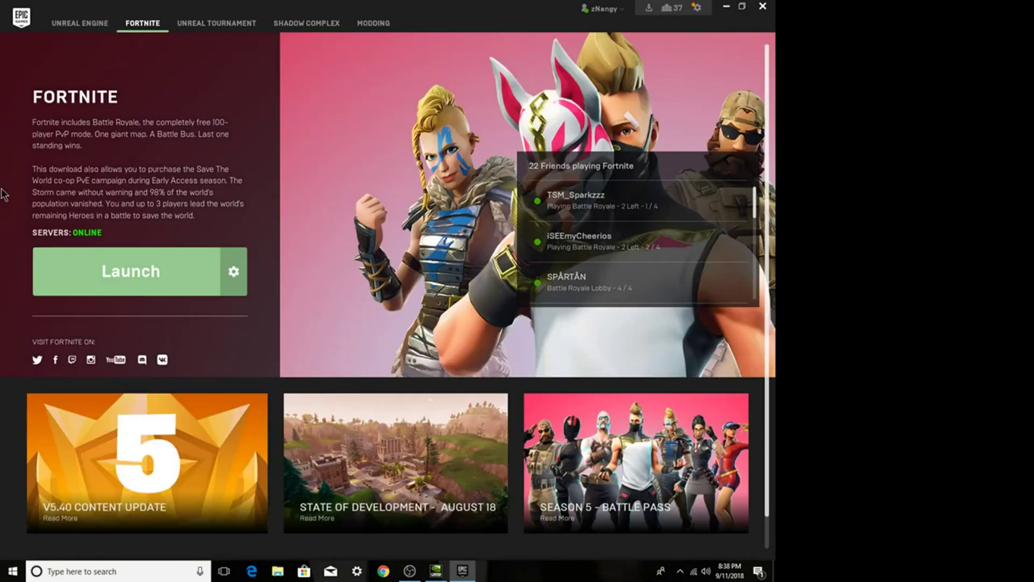
left_click(102, 258)
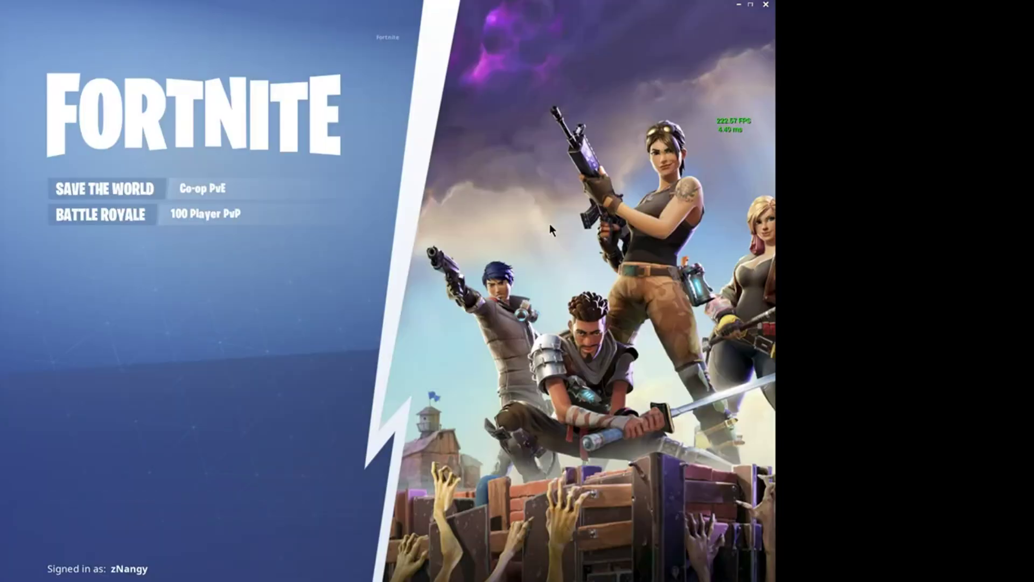
Enter Battle Royale, skip the news, view game modes and Item Shop, then open the menu.
left_click(137, 228)
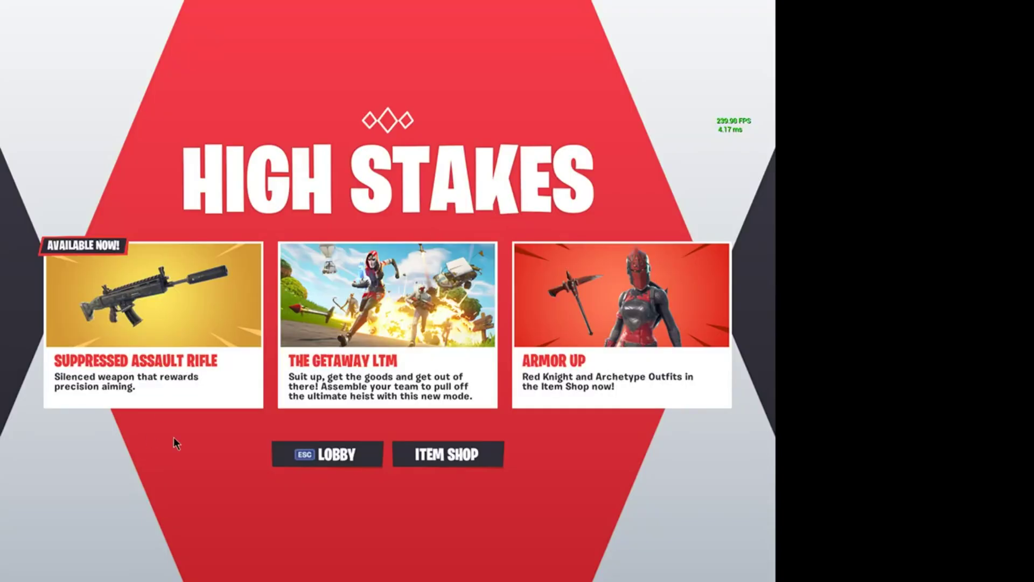
key("Escape")
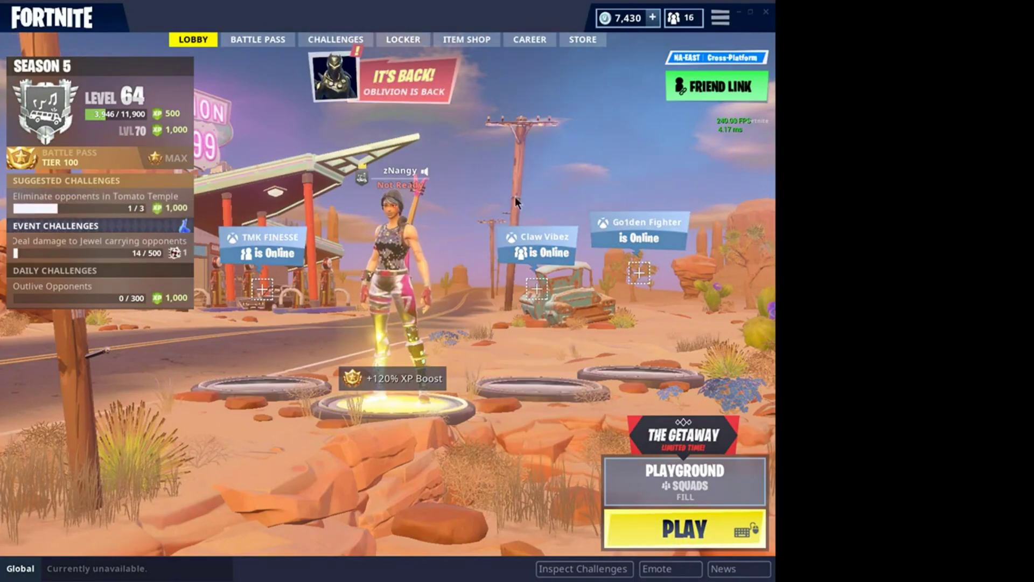
left_click(676, 499)
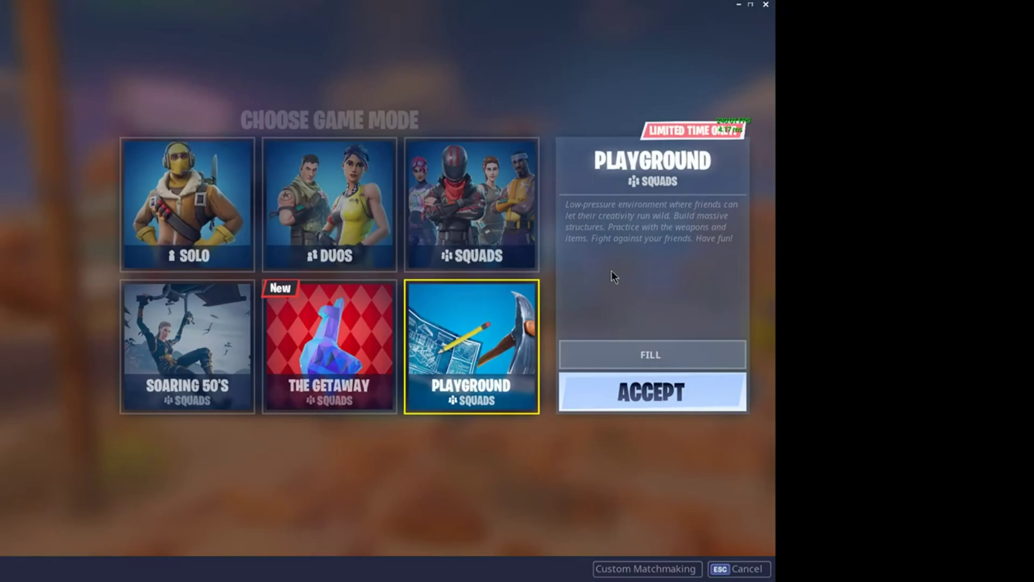
key("Escape")
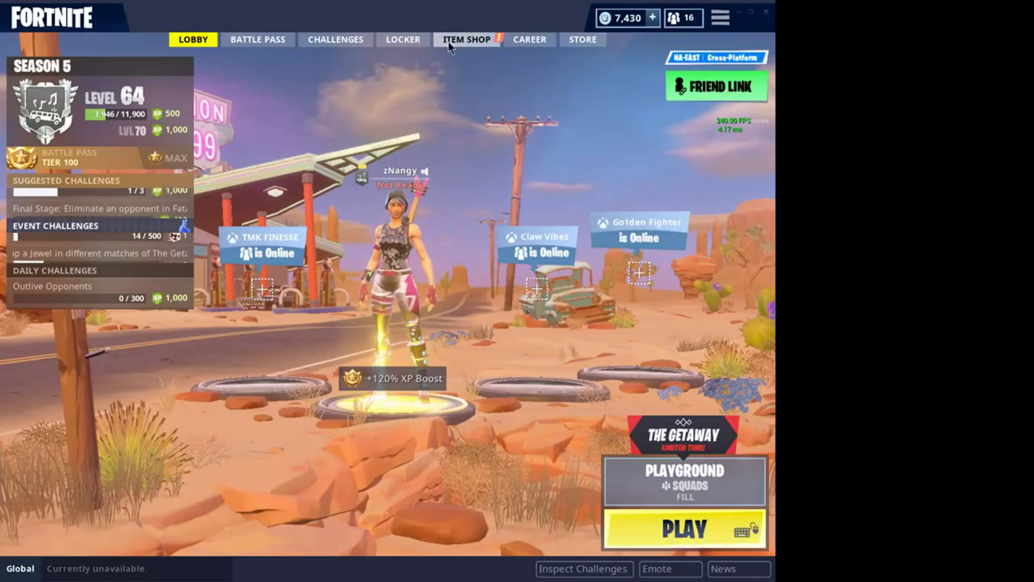
left_click(450, 41)
left_click(190, 42)
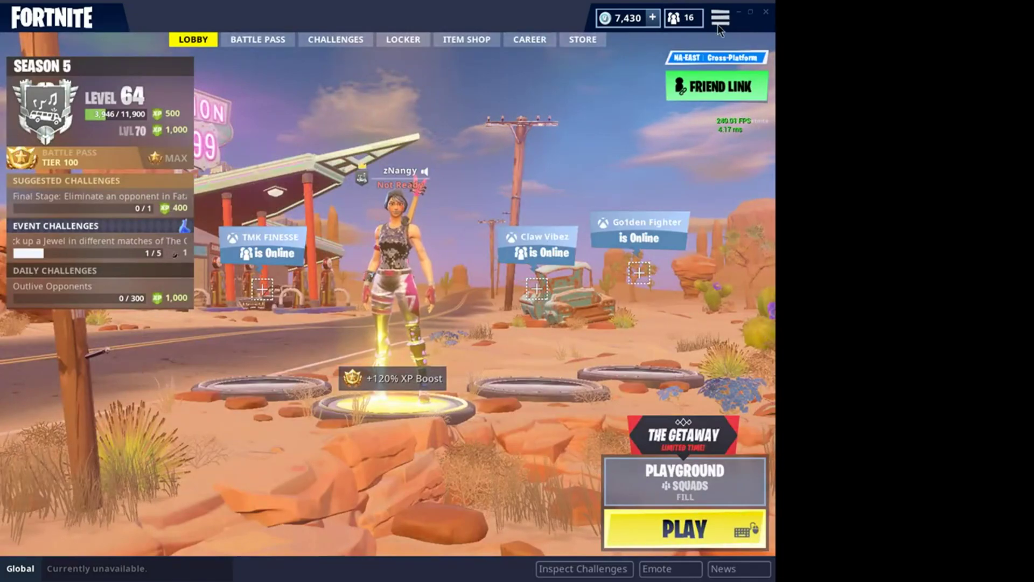
left_click(718, 22)
Confirm the 1440x1080 4:3 display resolution in Video settings, then return to the lobby.
left_click(721, 54)
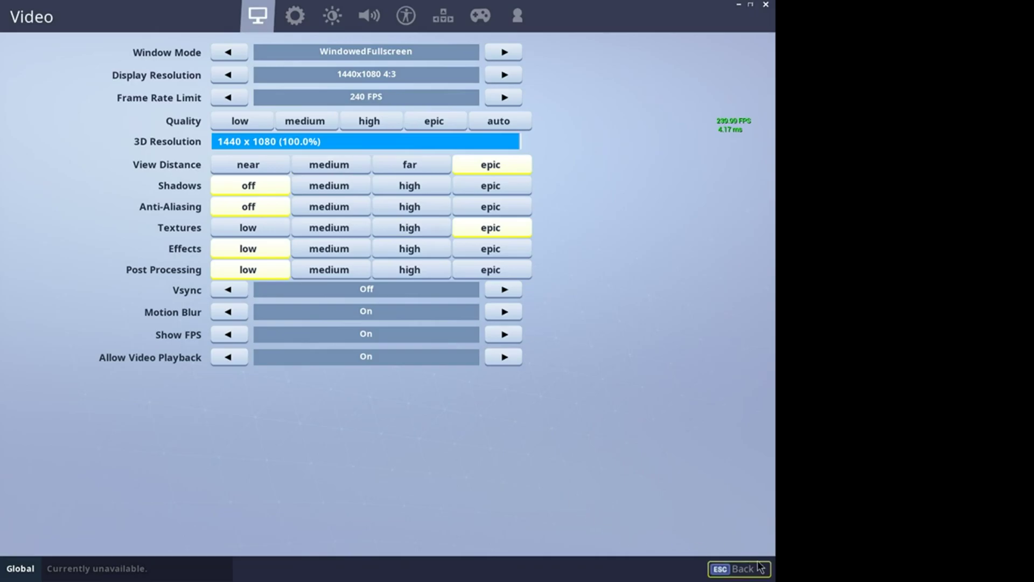
left_click(742, 568)
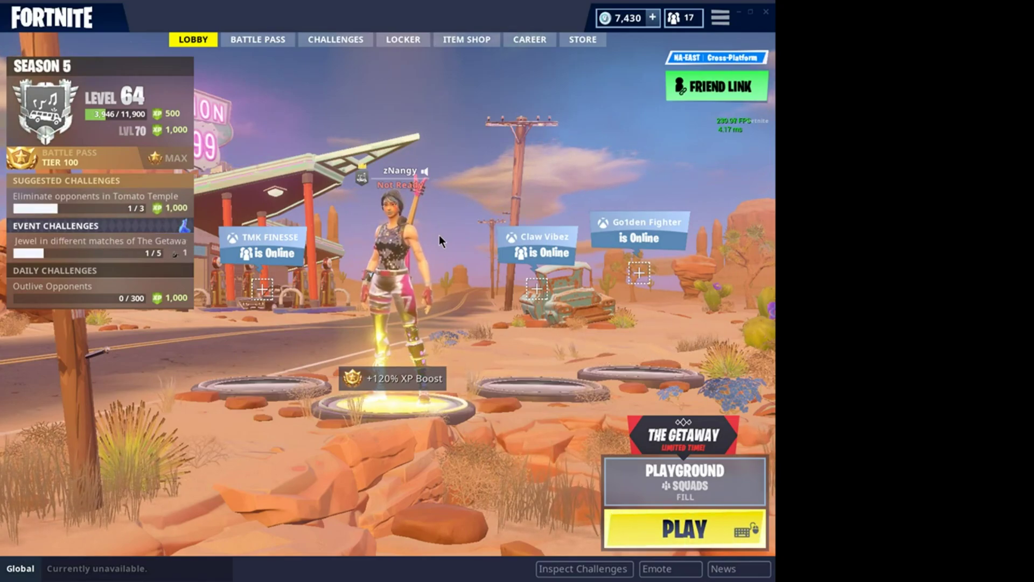
key("super")
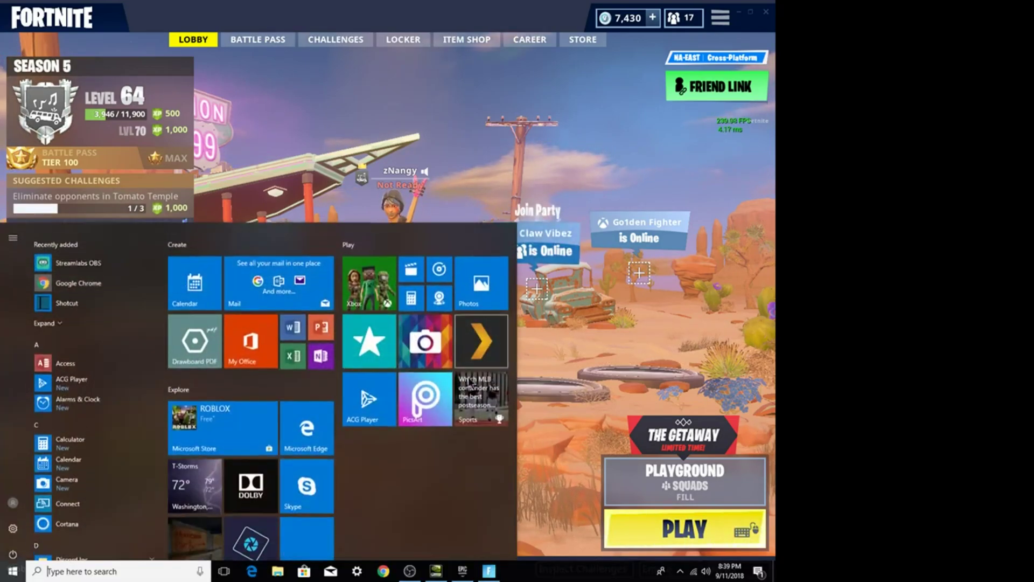
left_click(409, 571)
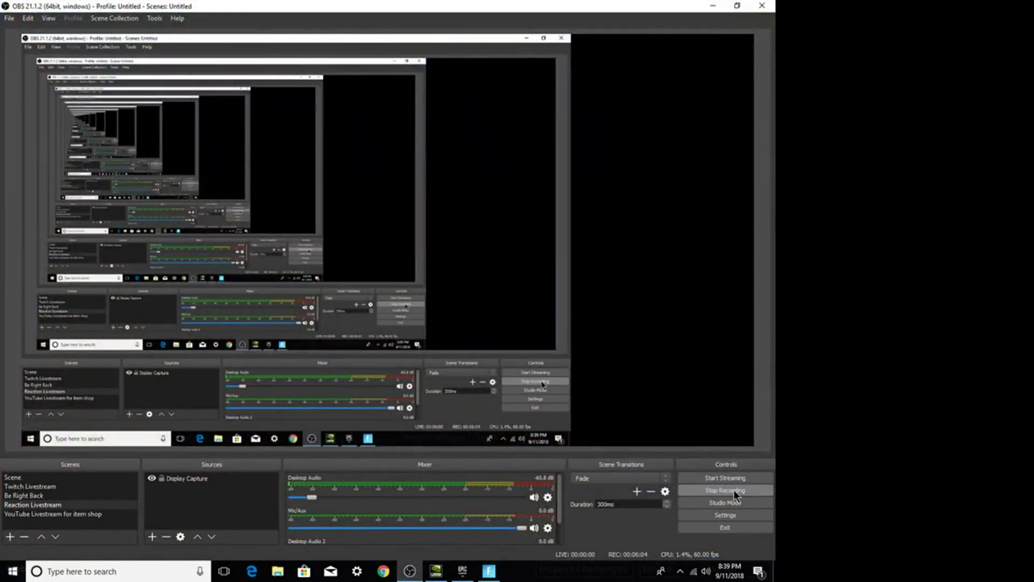
left_click(488, 571)
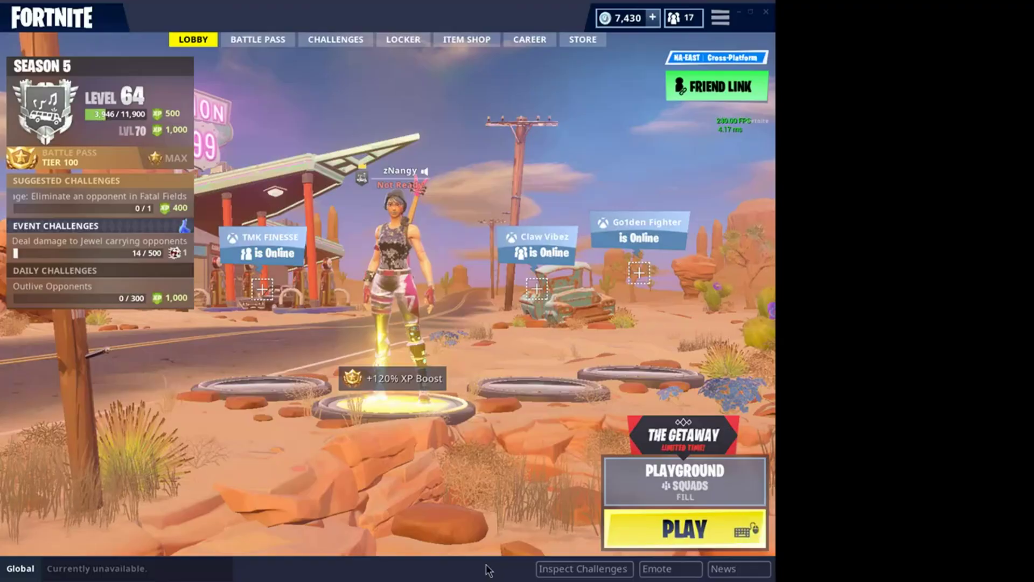